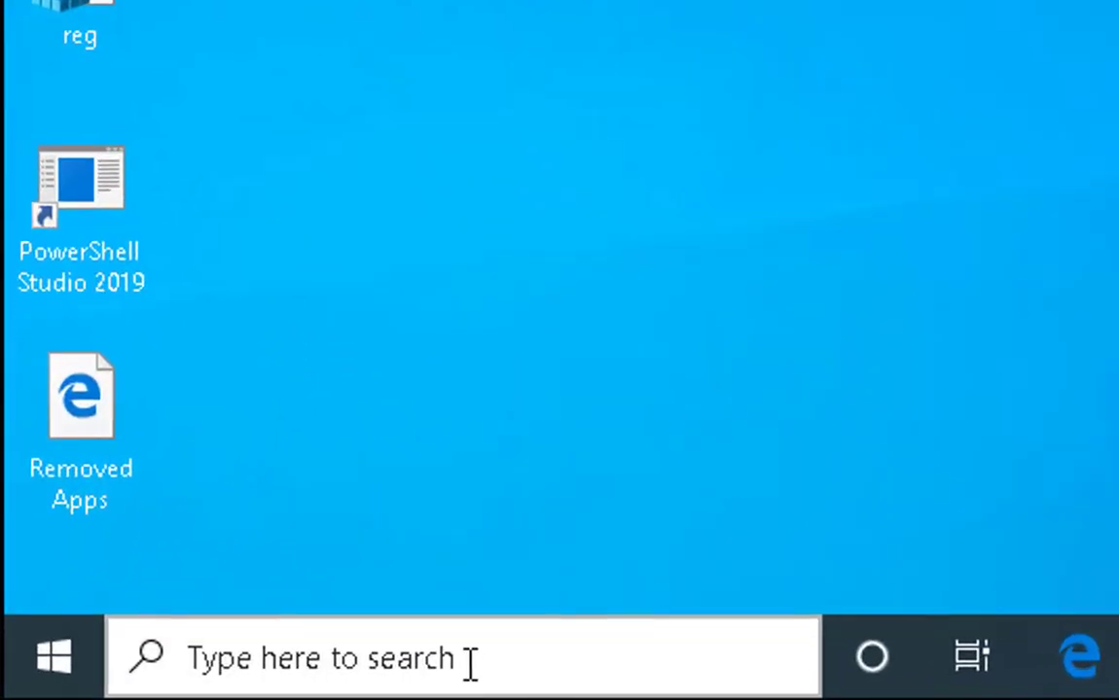
Search for 'trouble' to reach the Troubleshoot settings page.
click(519, 664)
text(t)
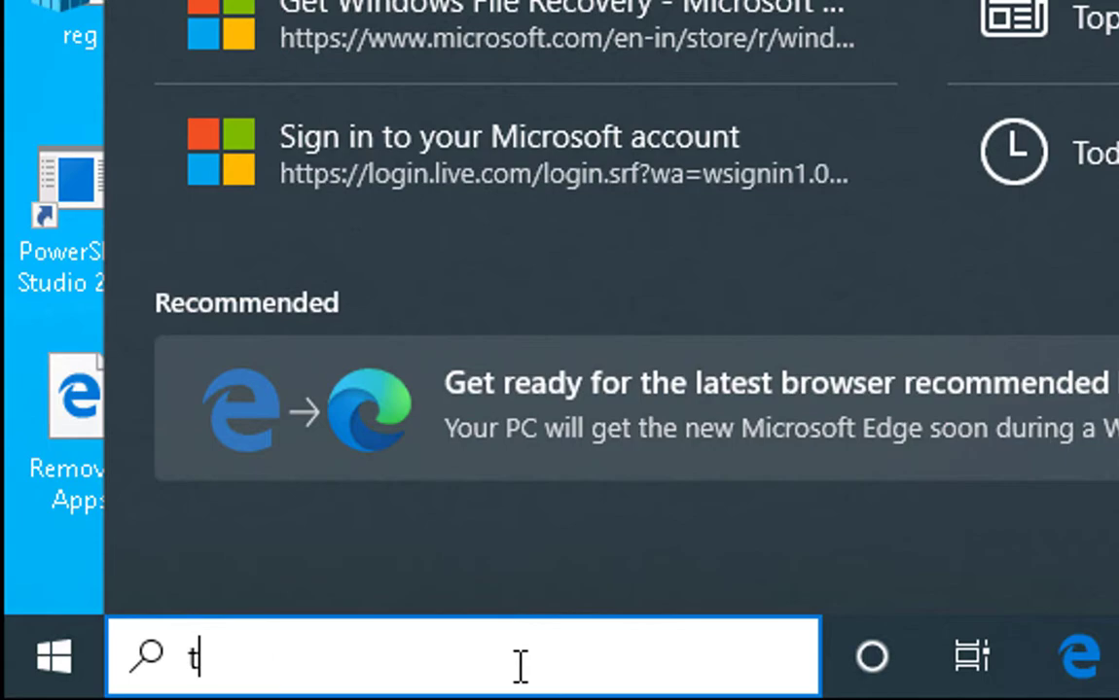
text(rouble)
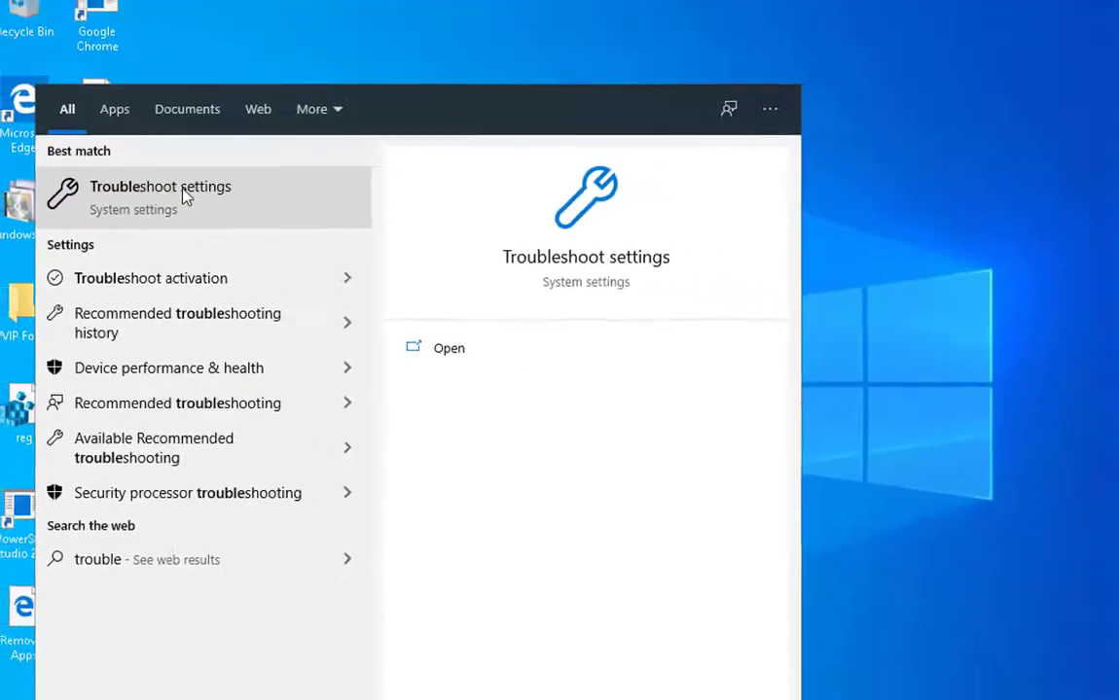
click(219, 151)
scroll(647, 437, down, 10)
scroll(647, 438, up, 5)
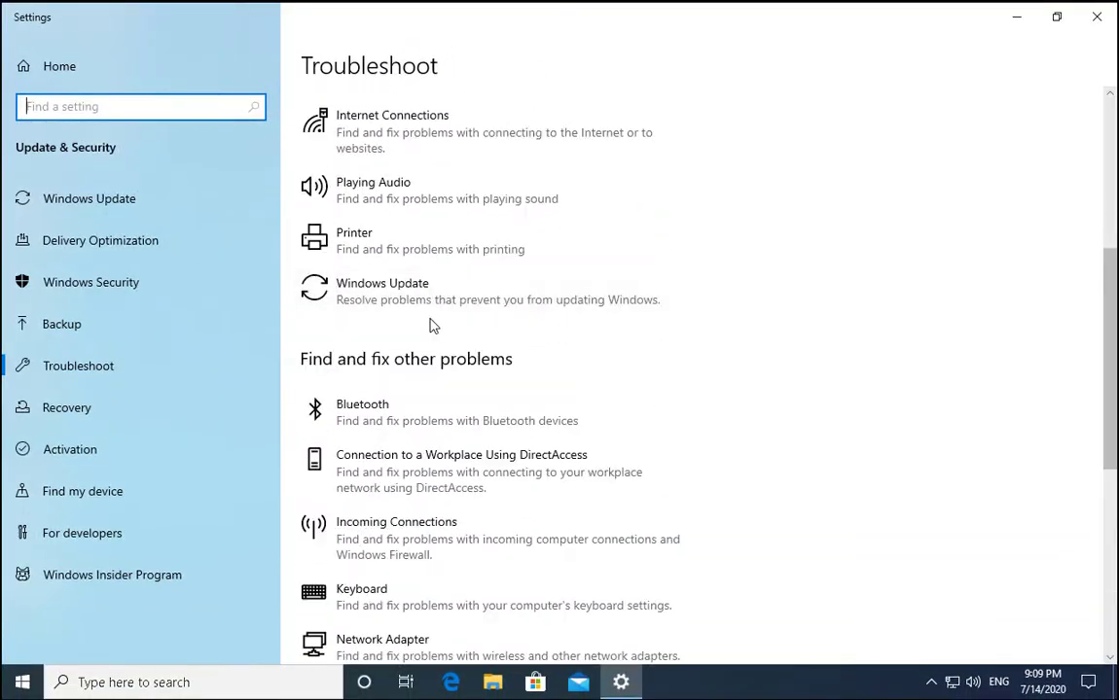
Run the Windows Update troubleshooter and close it when it finishes.
click(387, 298)
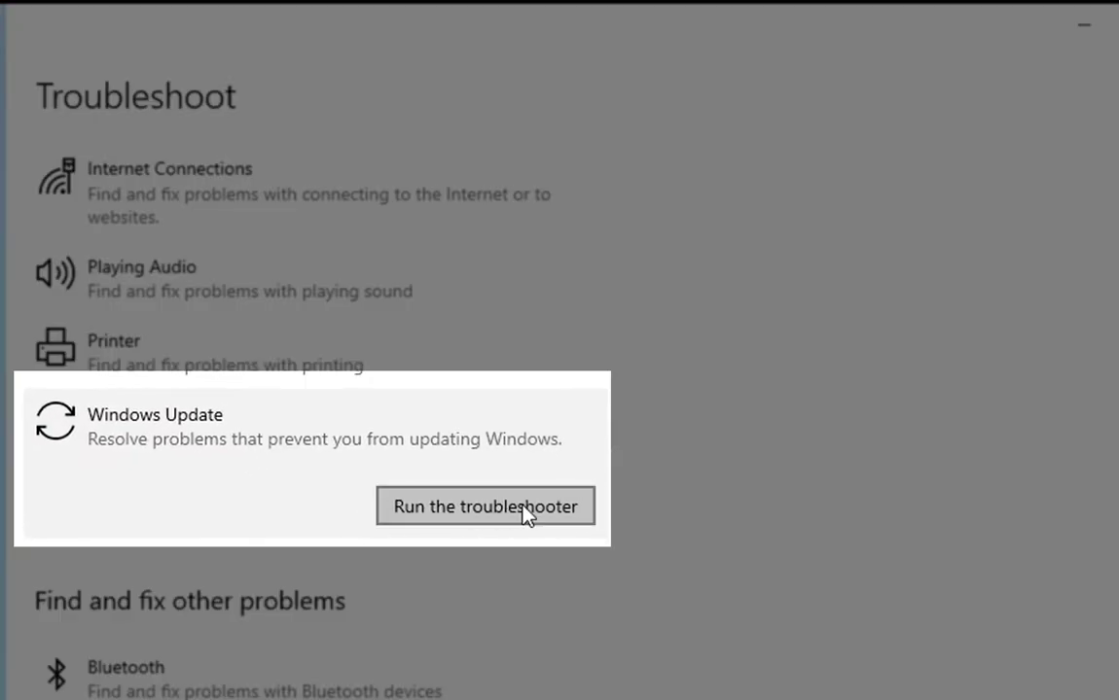
click(530, 508)
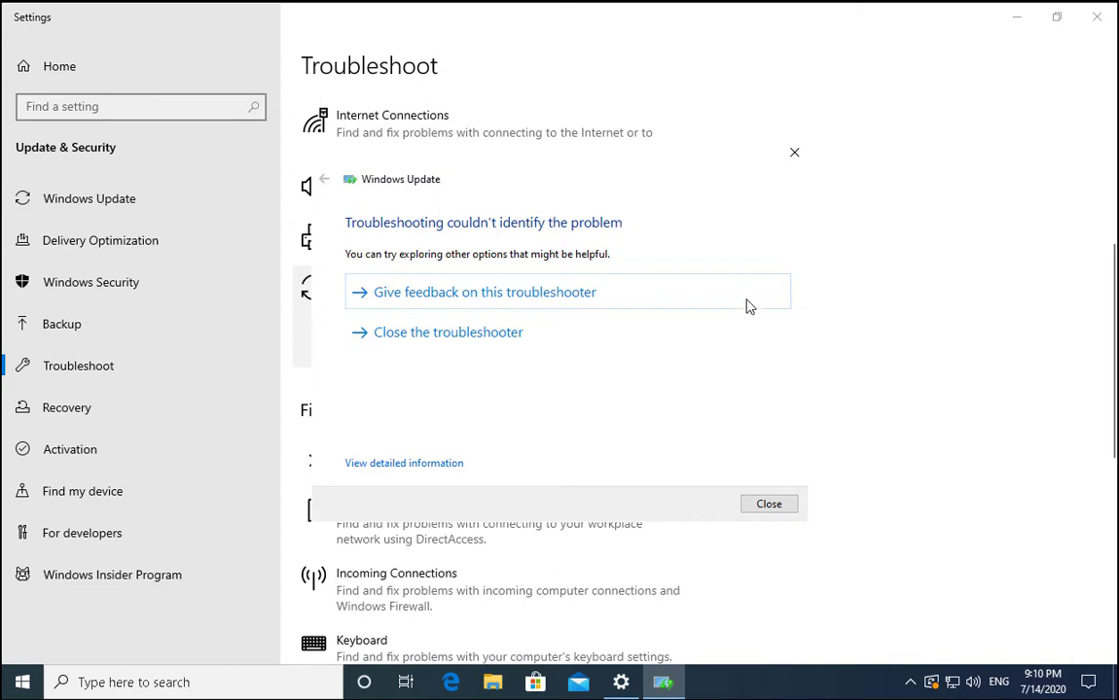
click(542, 345)
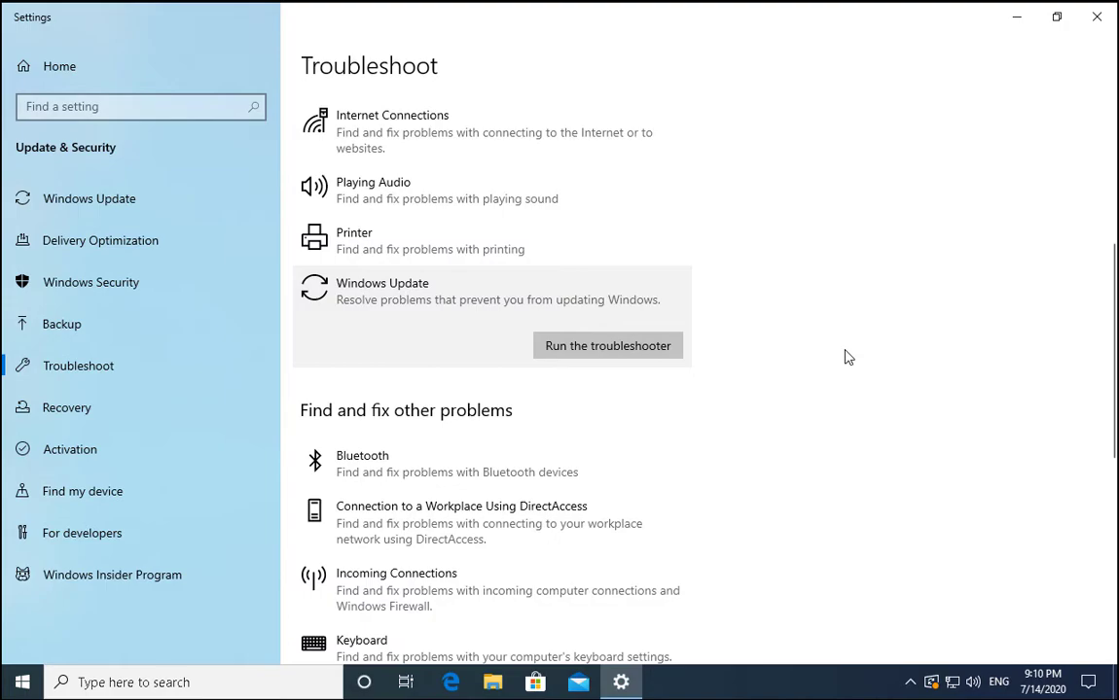
Launch the Services console with services.msc from the Run prompt.
key(super+r)
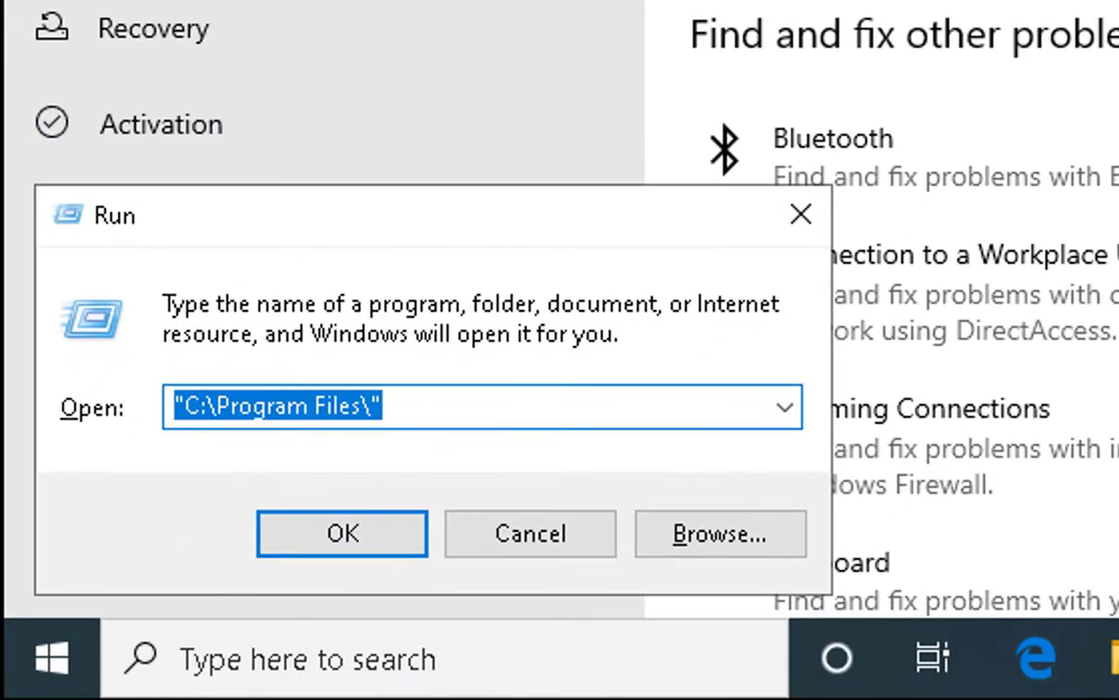
text(services.msc)
key(Return)
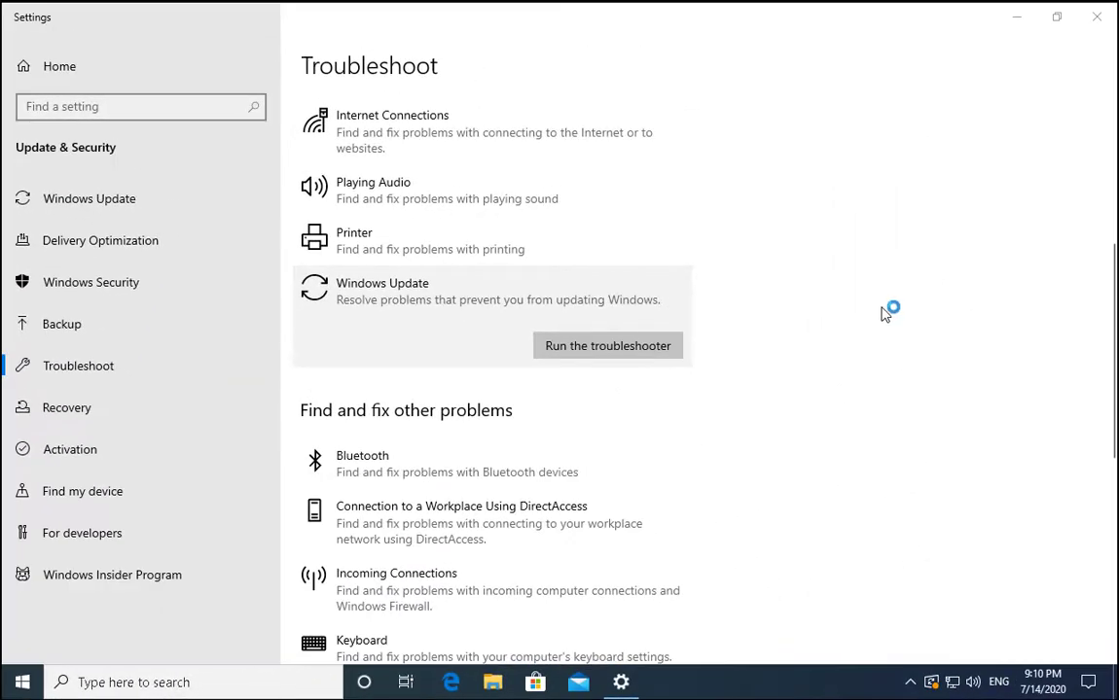
Set the Windows Update service's startup type to Automatic and apply it.
click(613, 371)
text(win)
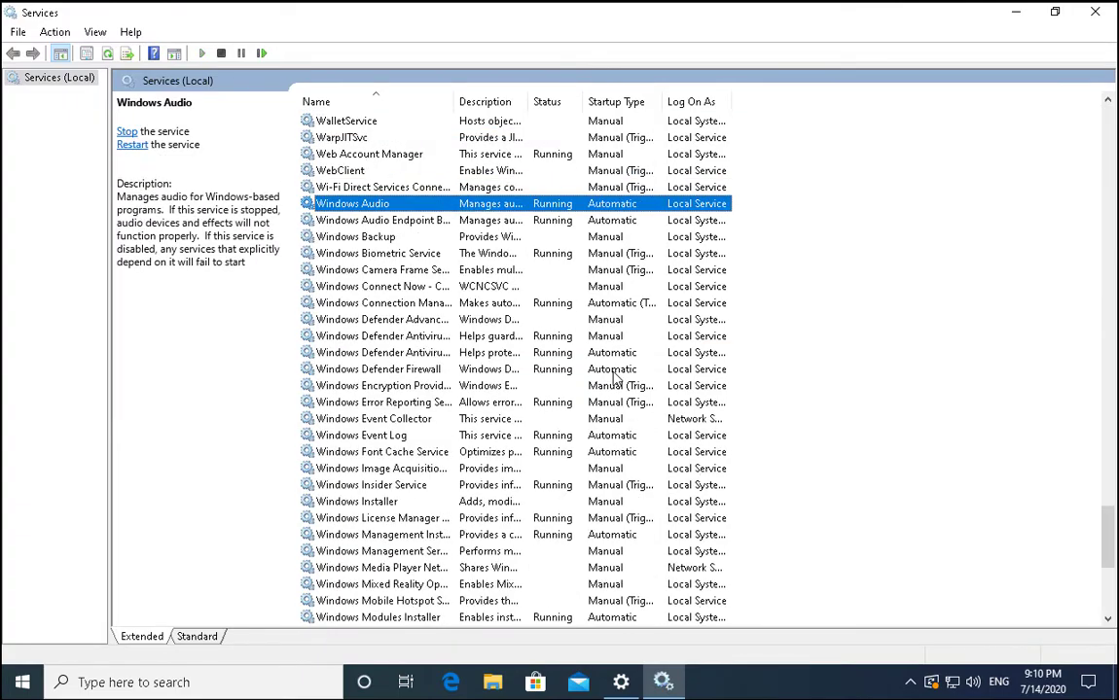
scroll(613, 381, down, 5)
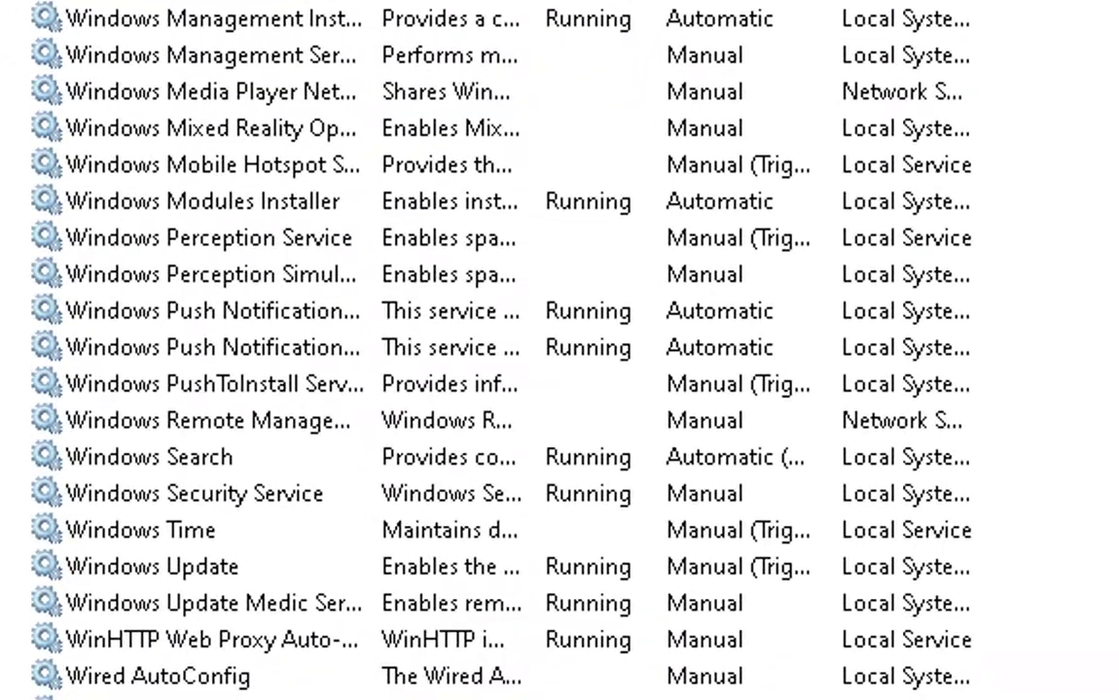
click(162, 571)
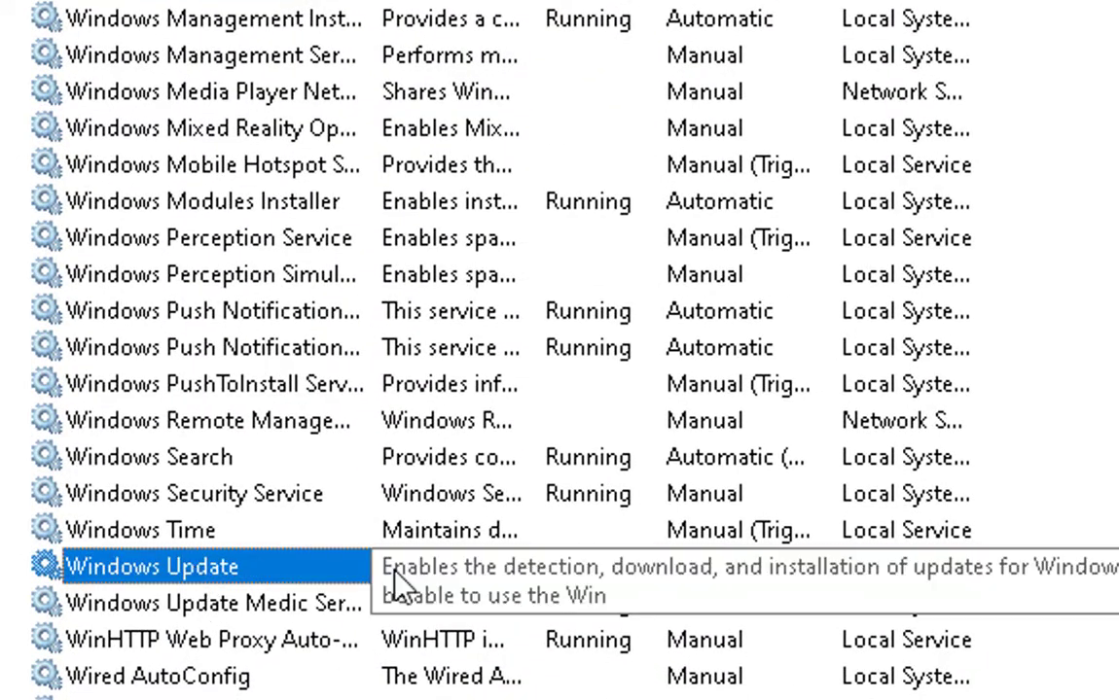
double_click(238, 564)
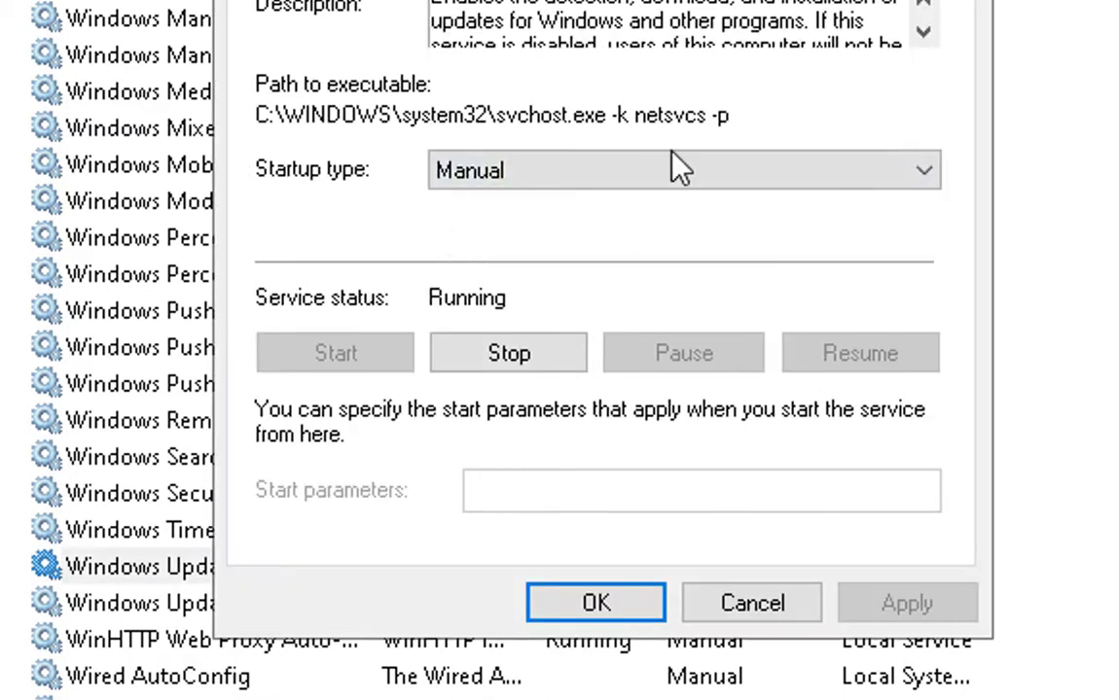
click(585, 171)
click(586, 225)
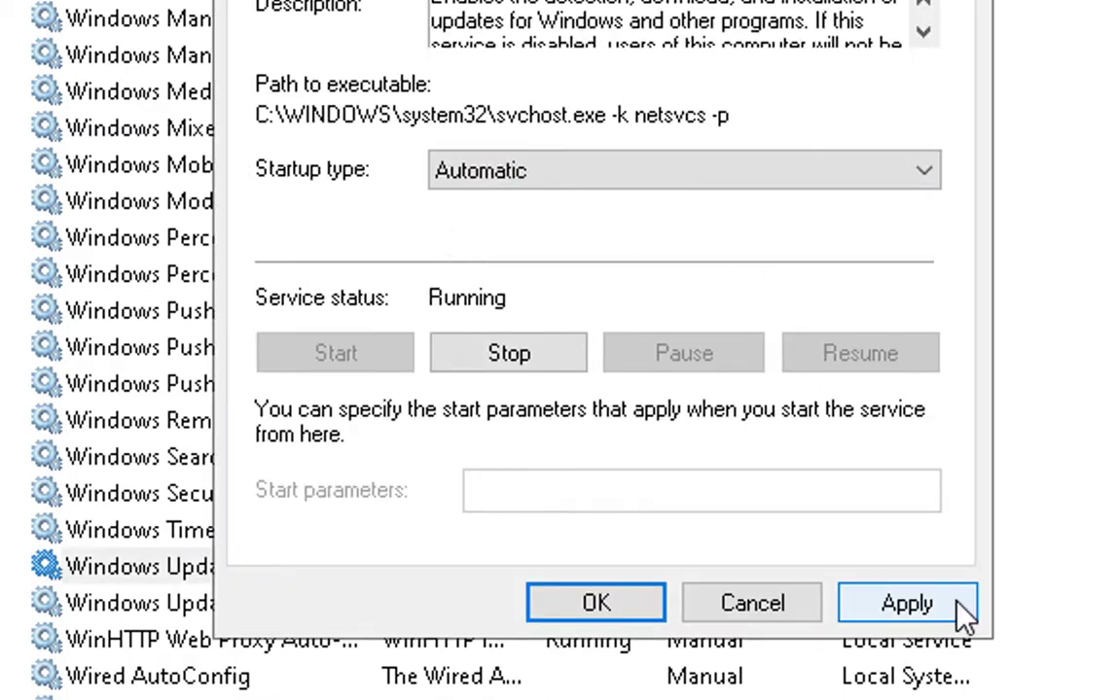
click(956, 603)
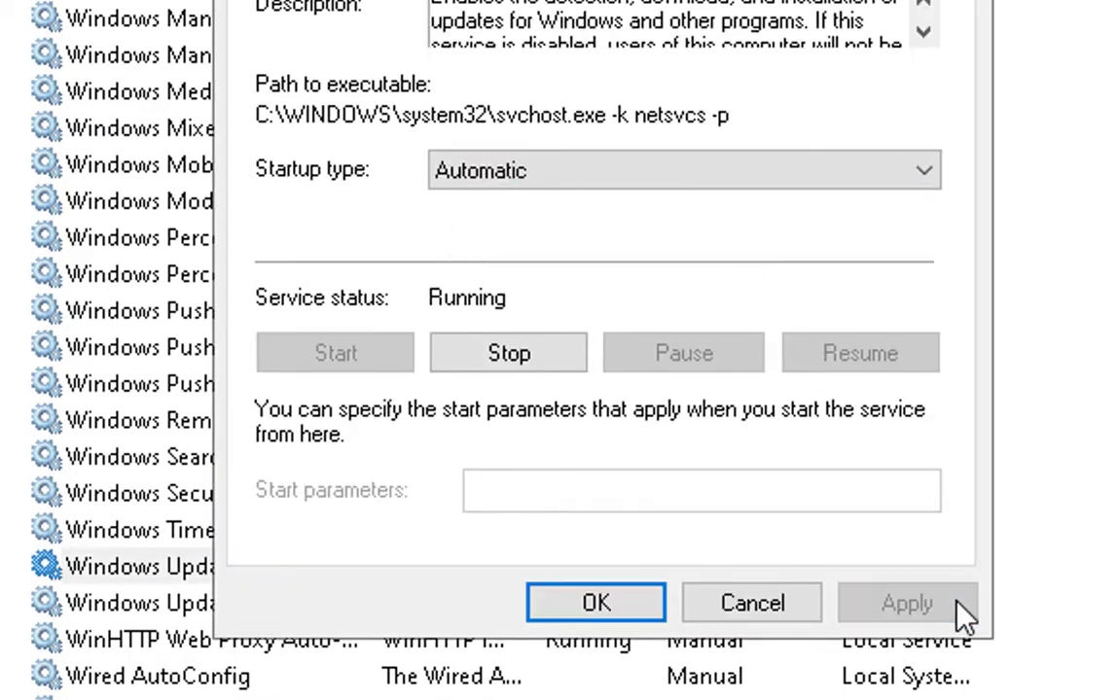
click(605, 603)
Set Background Intelligent Transfer Service startup type to Automatic and apply it.
scroll(584, 437, up, 1)
click(279, 426)
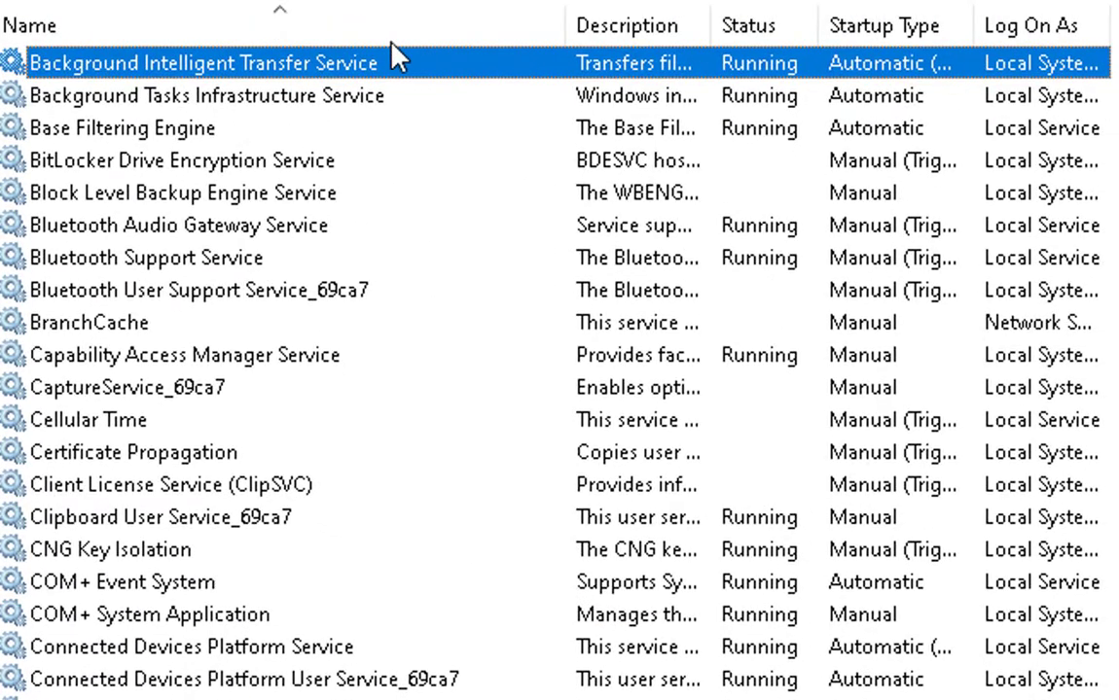
double_click(424, 62)
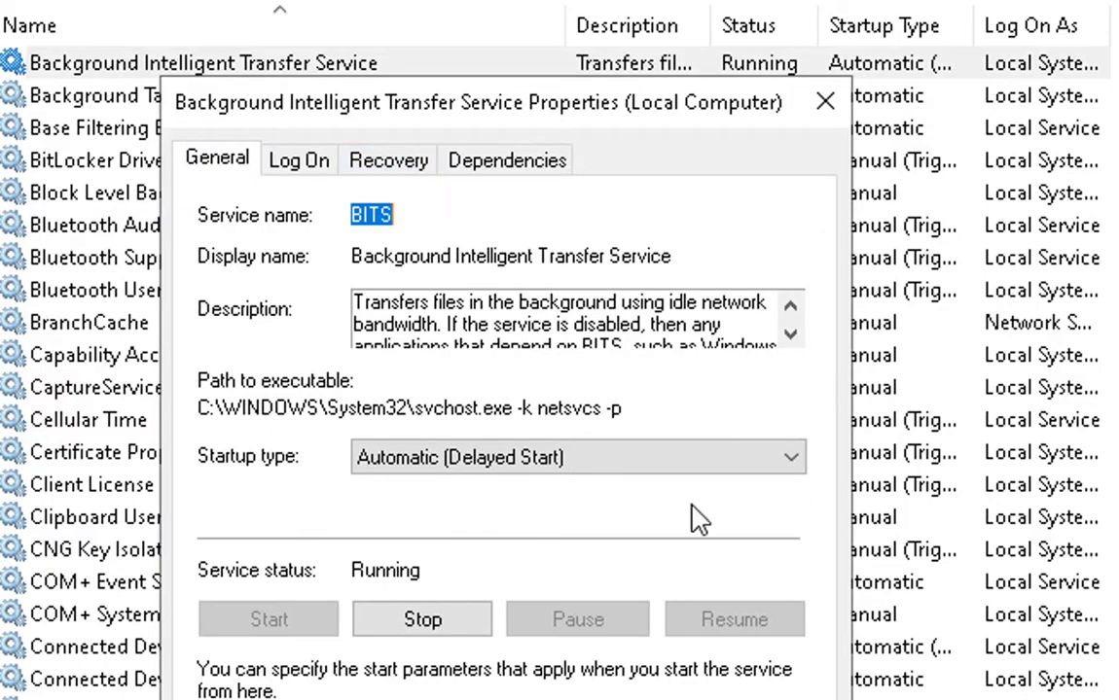
click(769, 458)
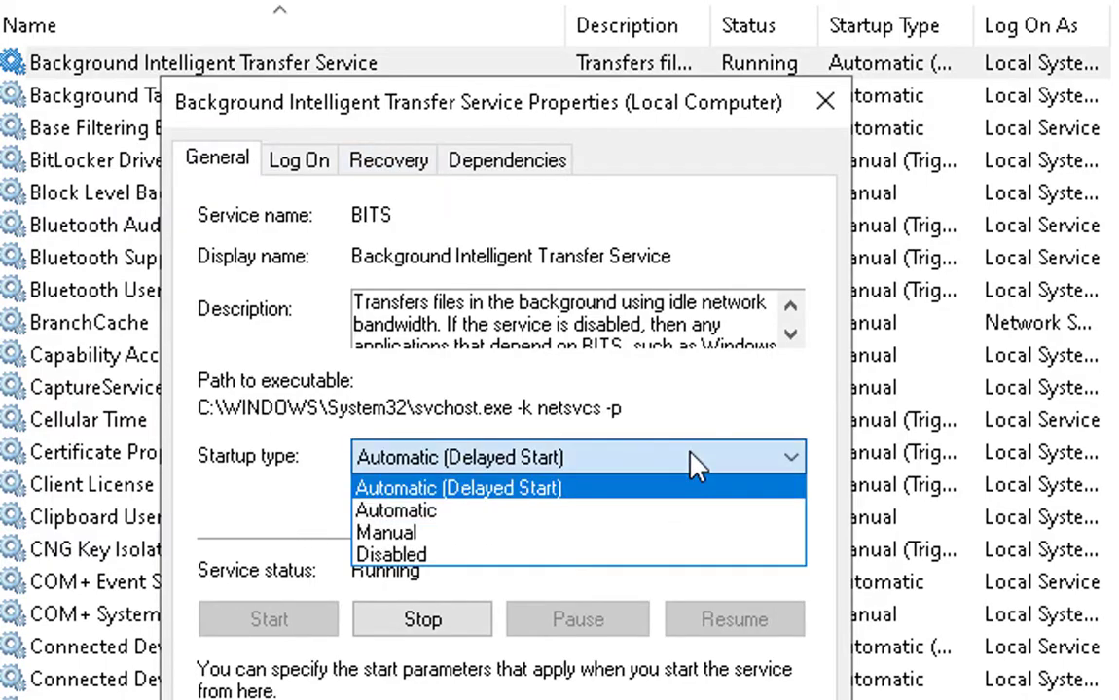
click(406, 512)
click(697, 517)
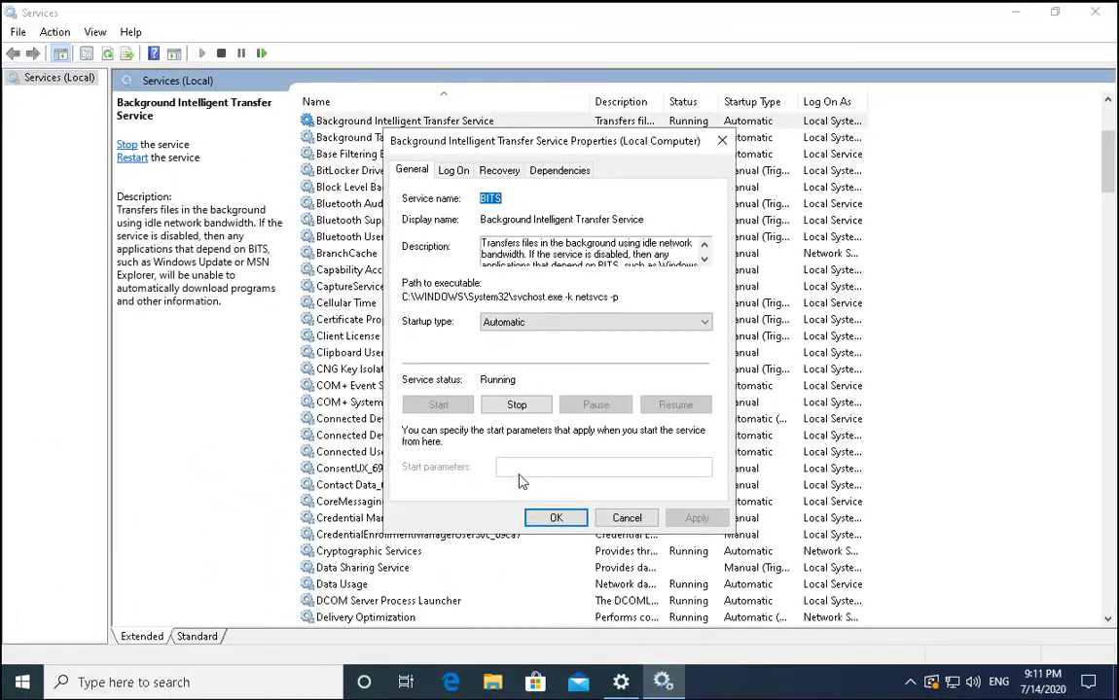
click(556, 519)
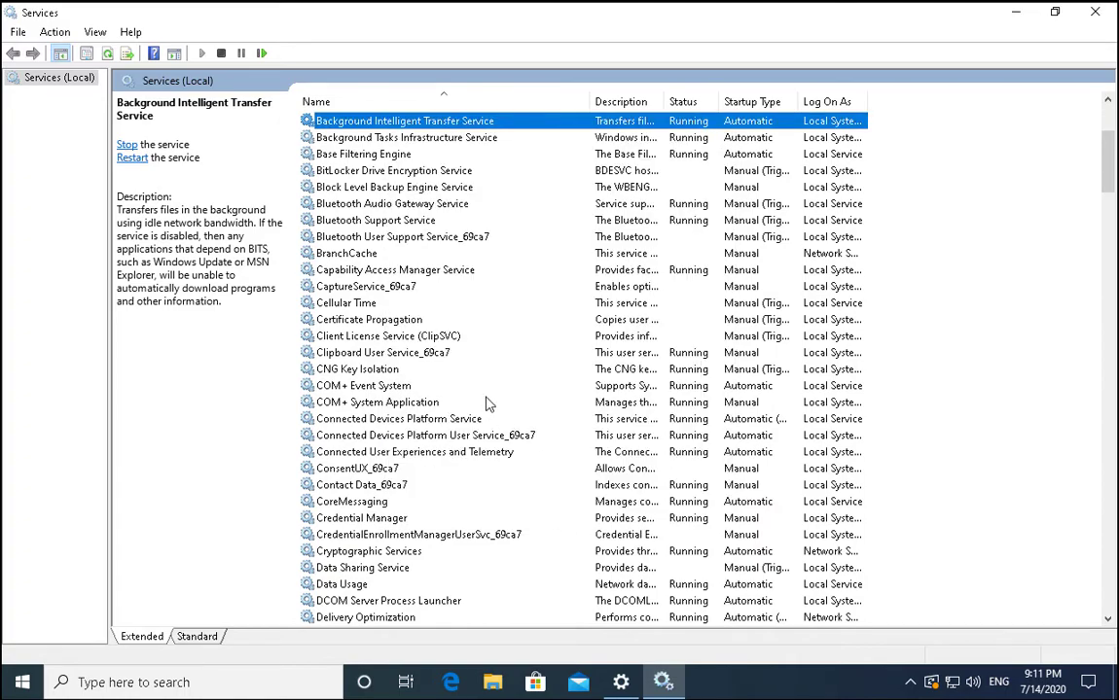
Use the BITS context menu, then select the Workstation service.
right_click(505, 127)
click(544, 157)
scroll(1008, 158, up, 4)
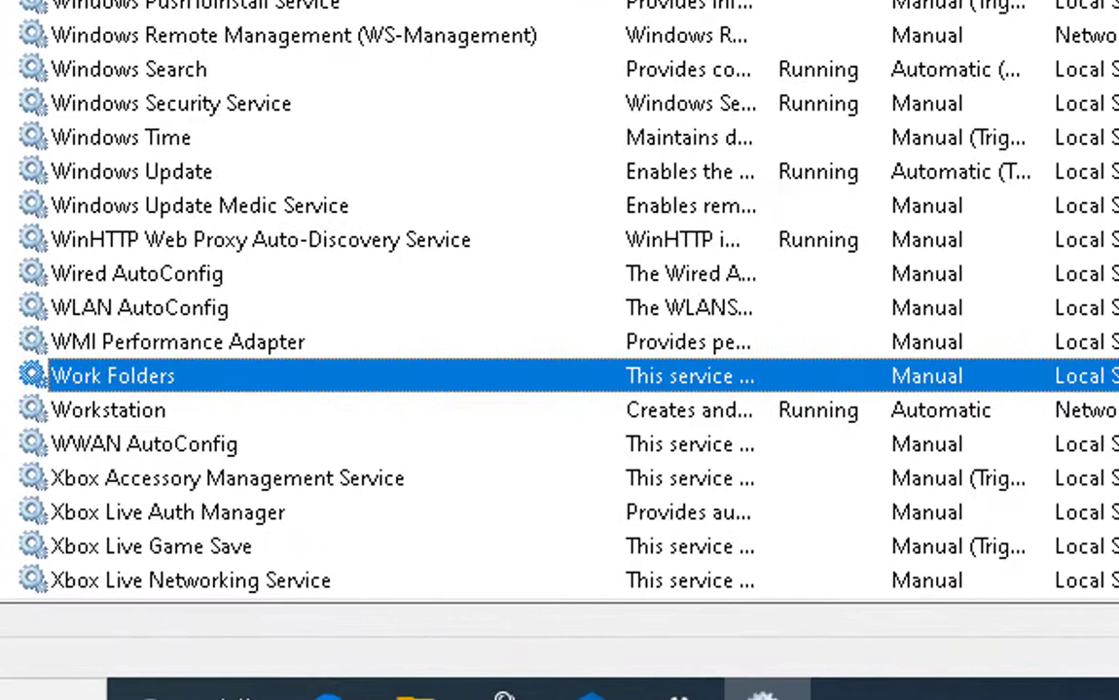
click(127, 416)
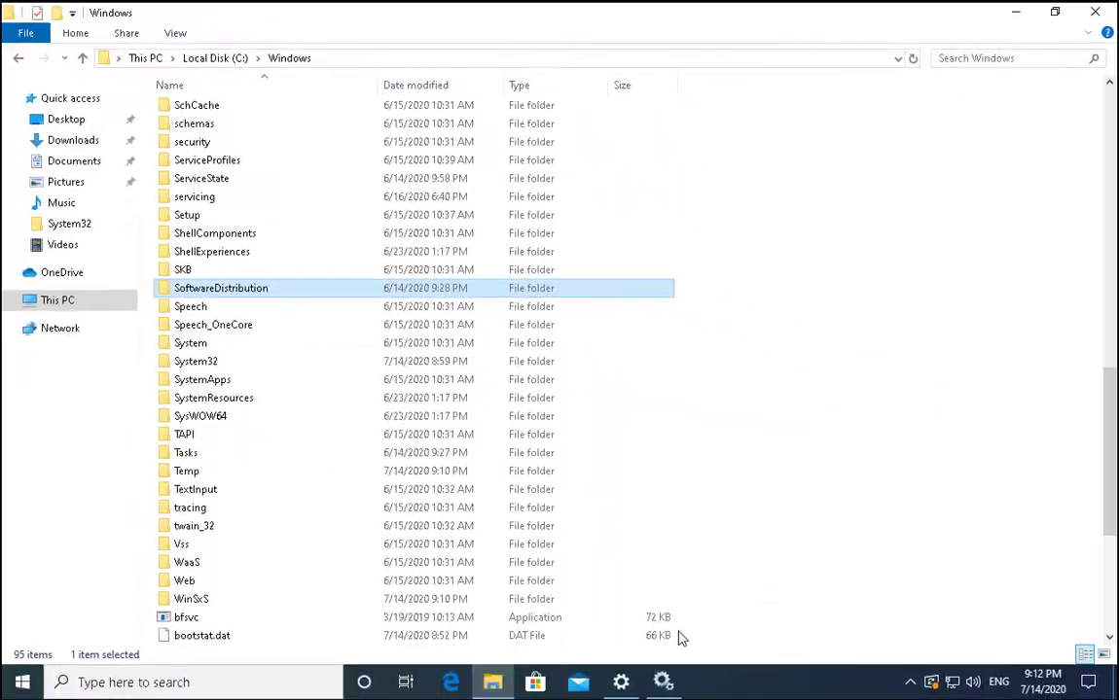
Stop the Windows Update service and begin renaming the SoftwareDistribution folder.
click(621, 682)
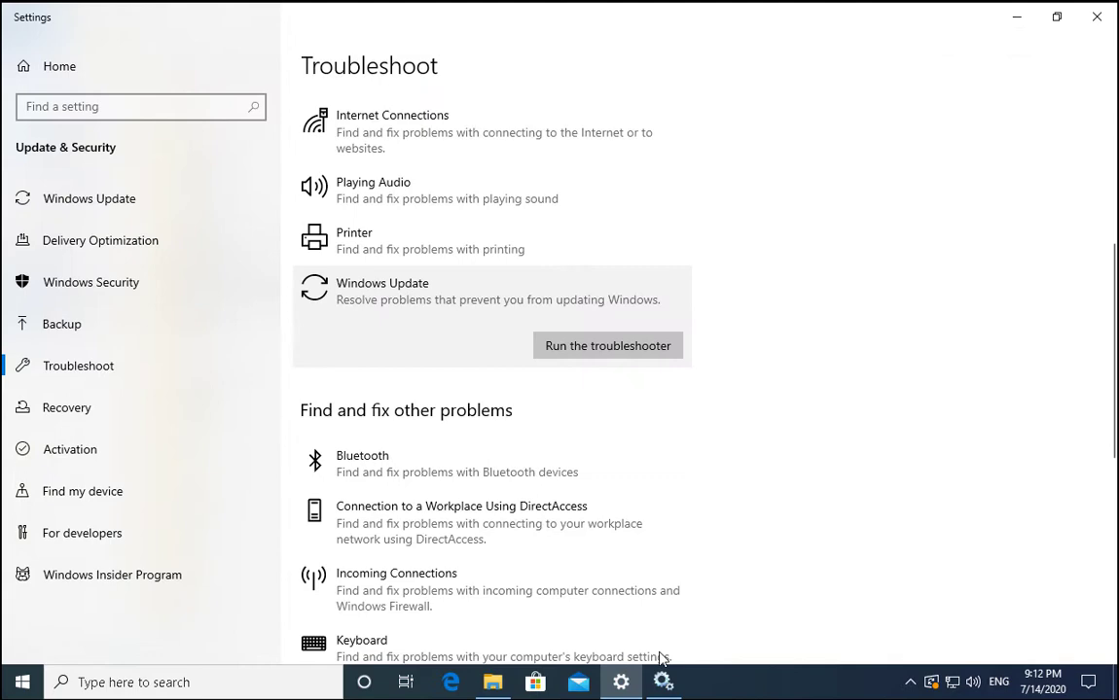
click(664, 682)
click(336, 402)
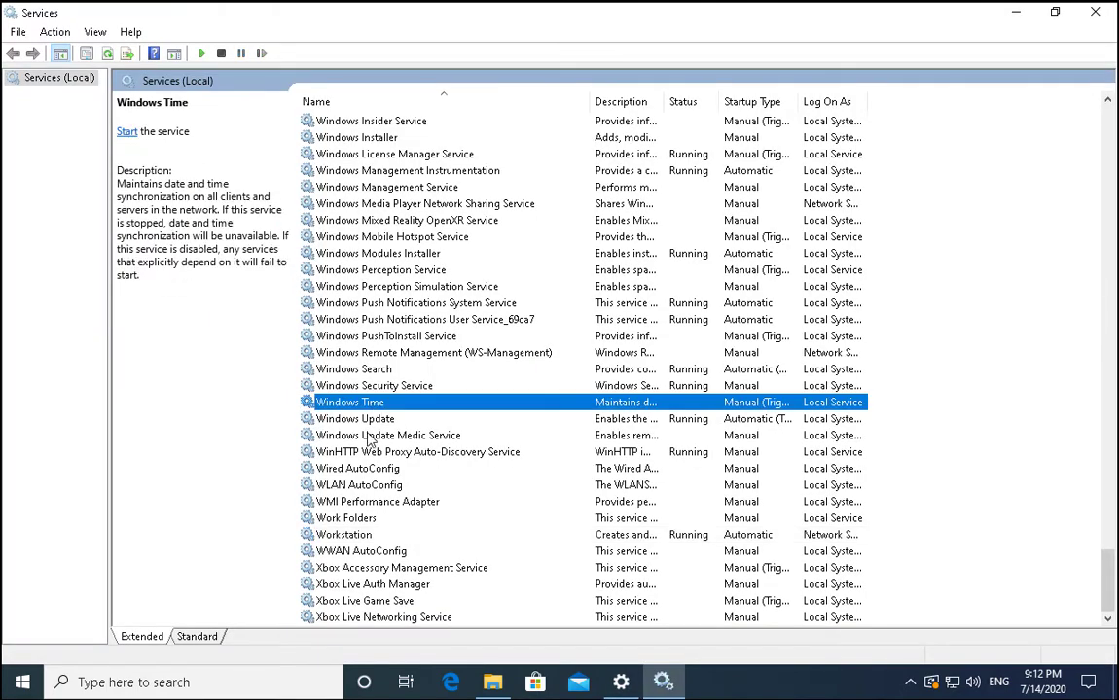
click(368, 419)
click(125, 132)
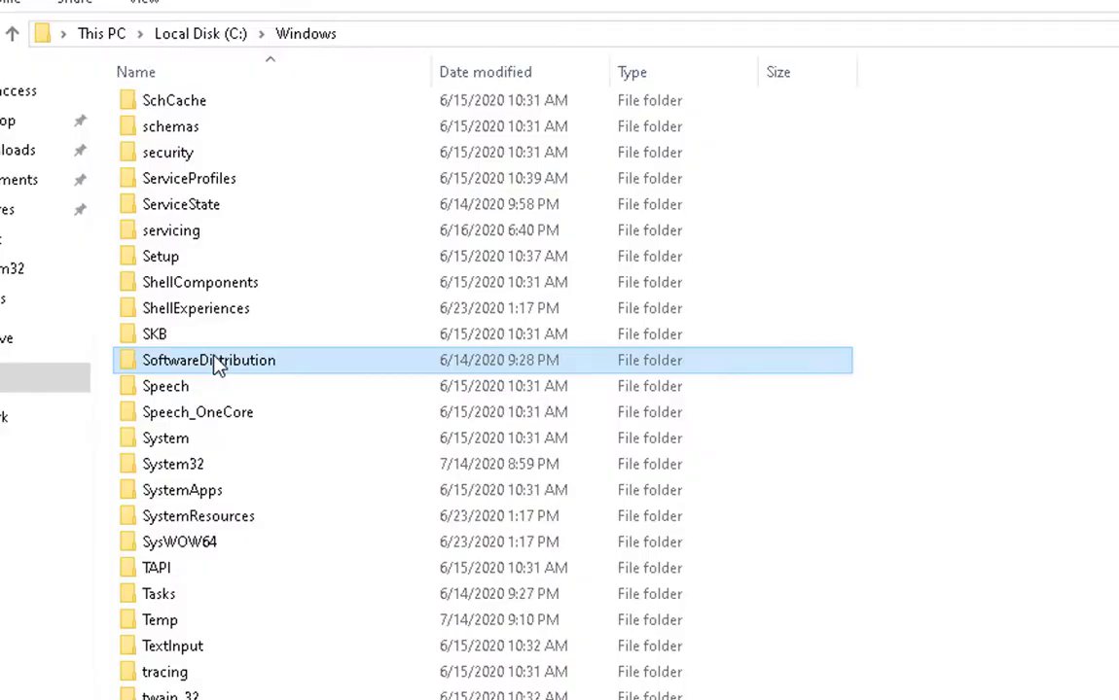
click(216, 364)
Rename the folder to SoftwareDistribution_old with admin permission, then restart Windows Update.
click(304, 358)
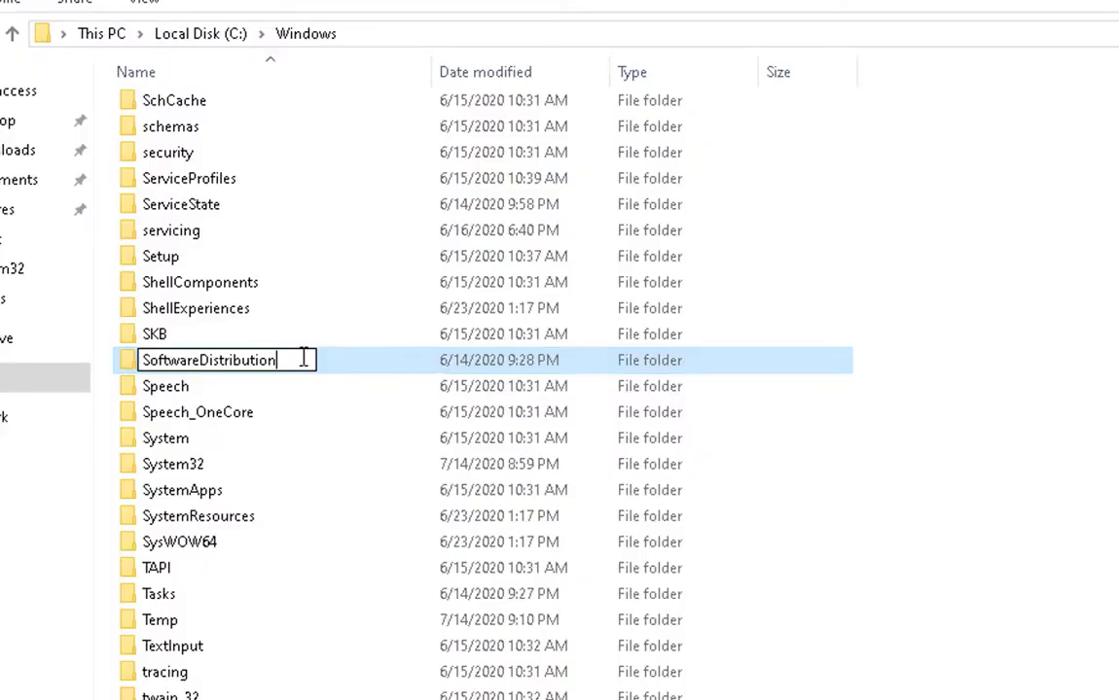
text(_old)
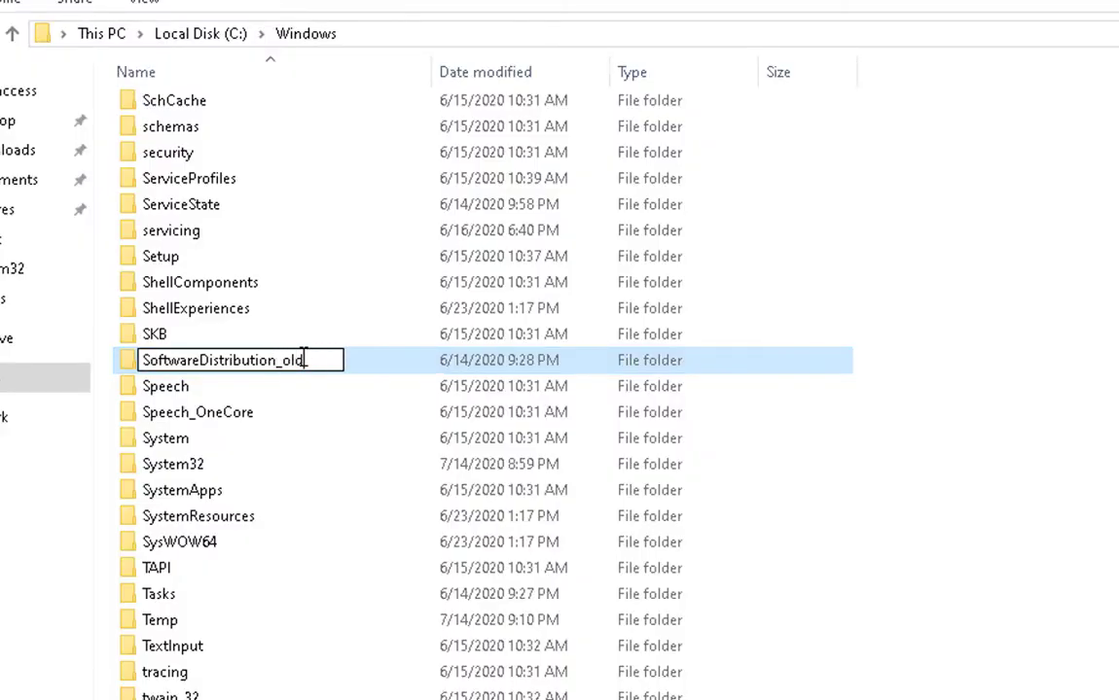
key(Return)
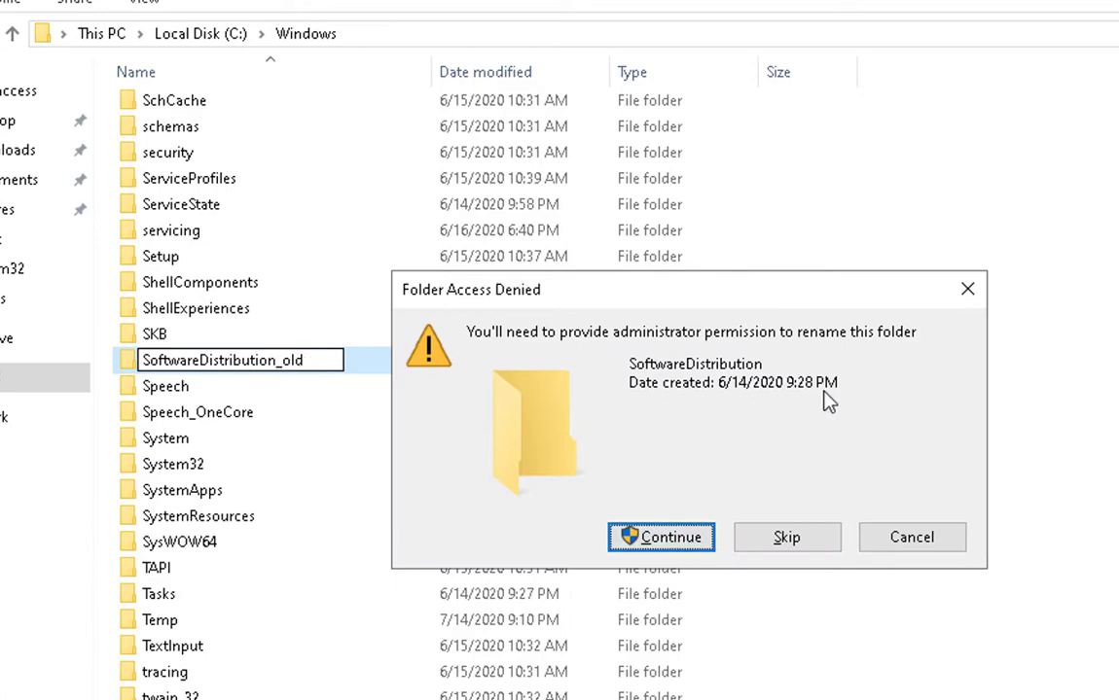
click(696, 540)
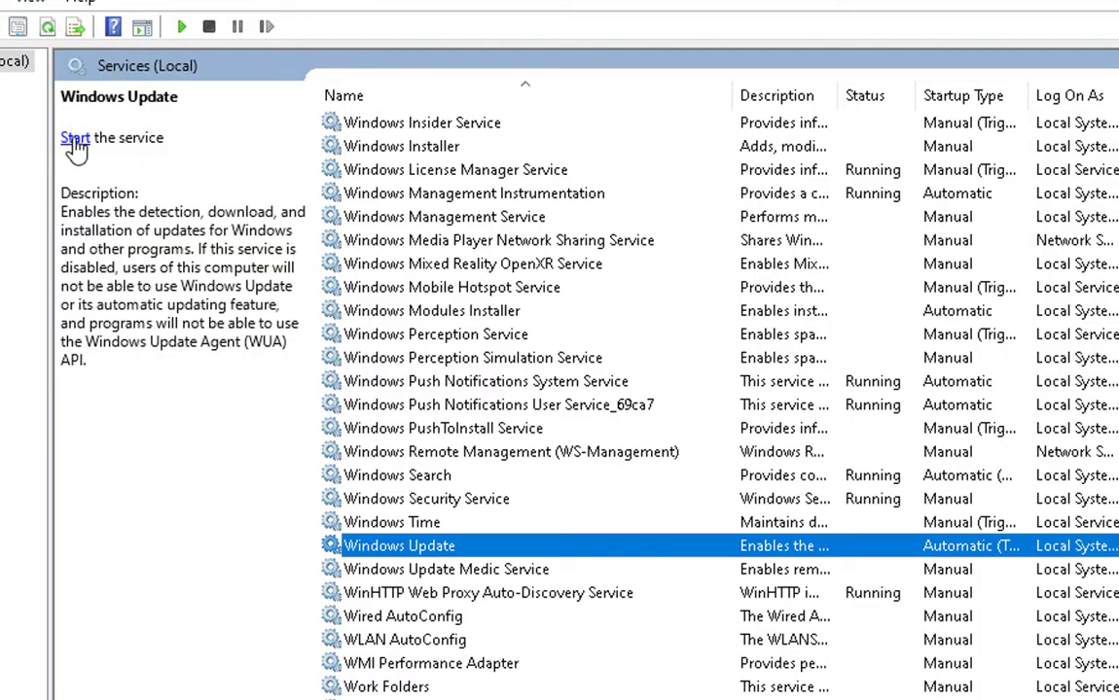
click(74, 139)
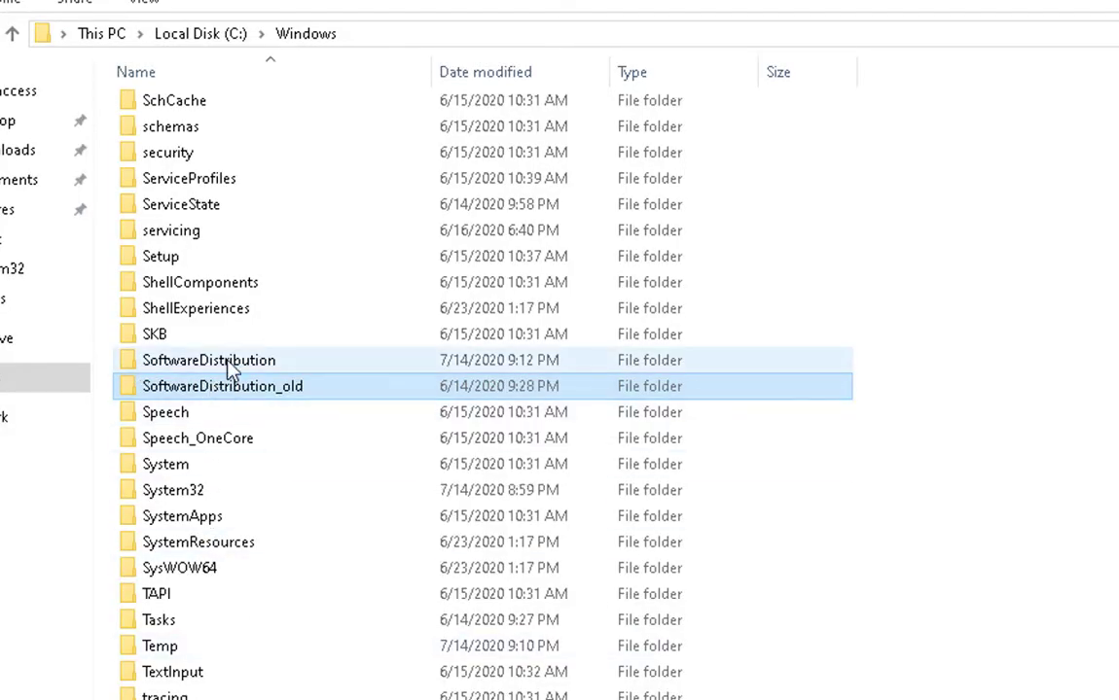
mouse_move(233, 374)
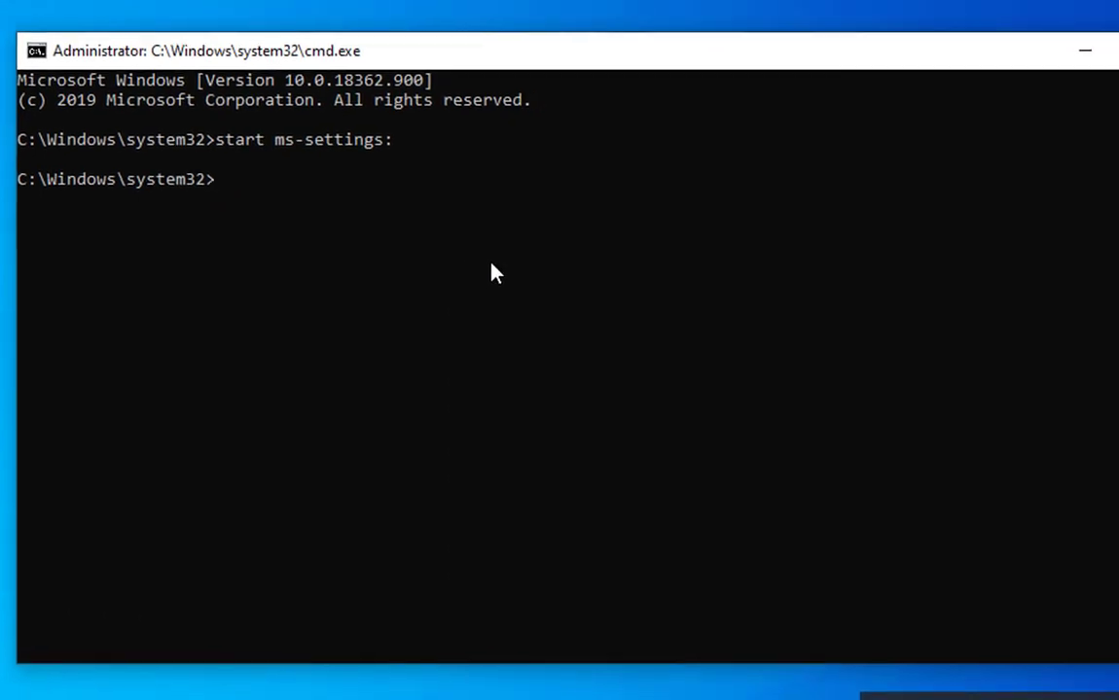
Run sfc /scannow until no integrity violations are reported, then close Command Prompt.
text(sfc )
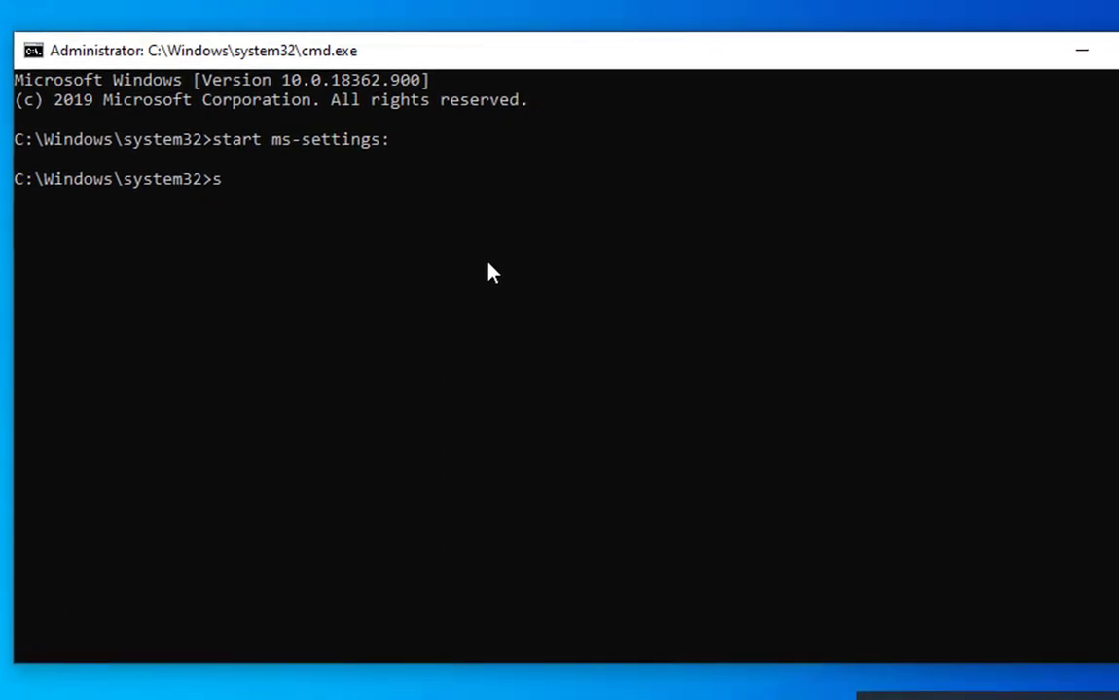
text(/scannow)
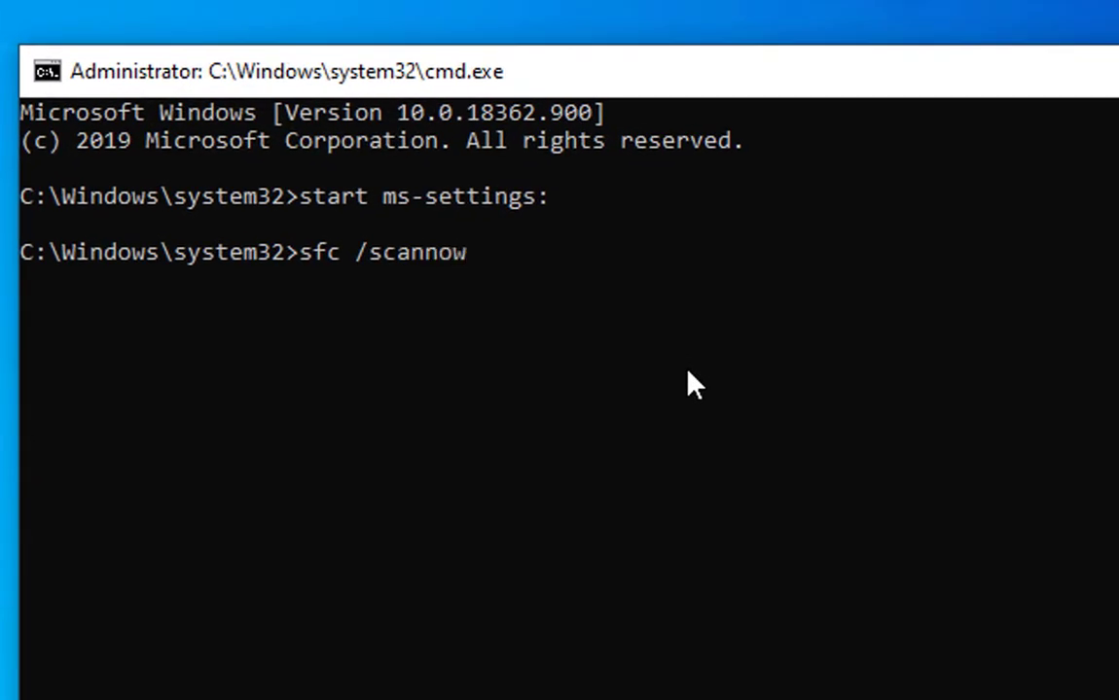
key(Return)
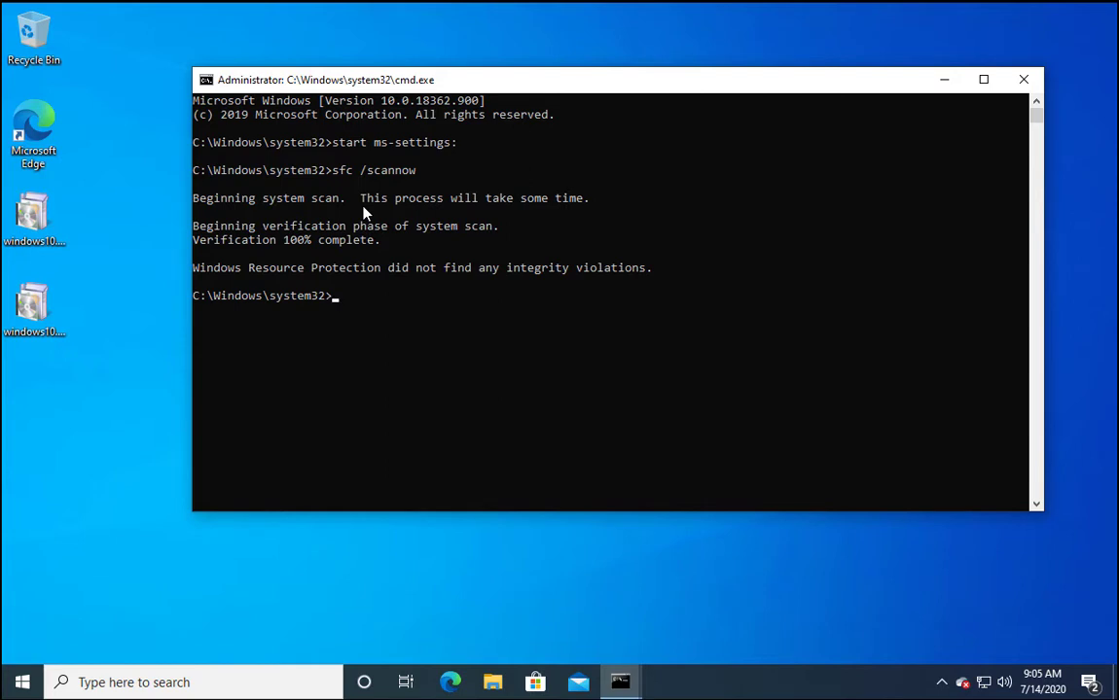
click(1024, 80)
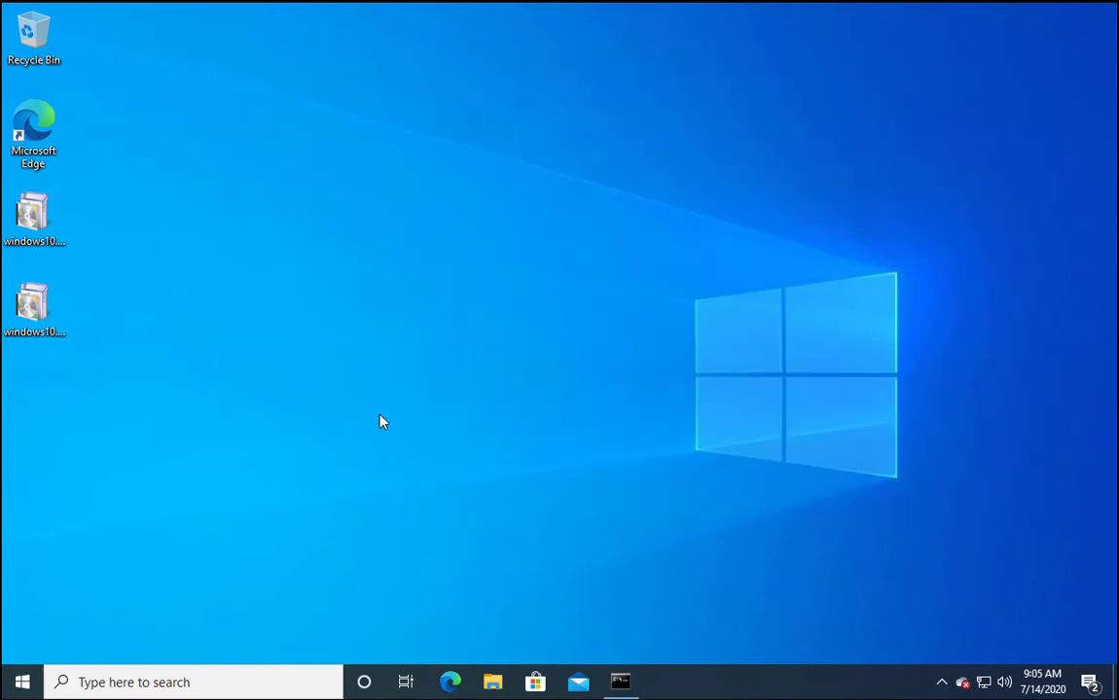
Restart the computer from the Start menu's power options.
click(21, 682)
click(23, 644)
click(39, 604)
Open Command Prompt as administrator and enter dism.exe /online /cleanup-image /restorehealth.
click(122, 679)
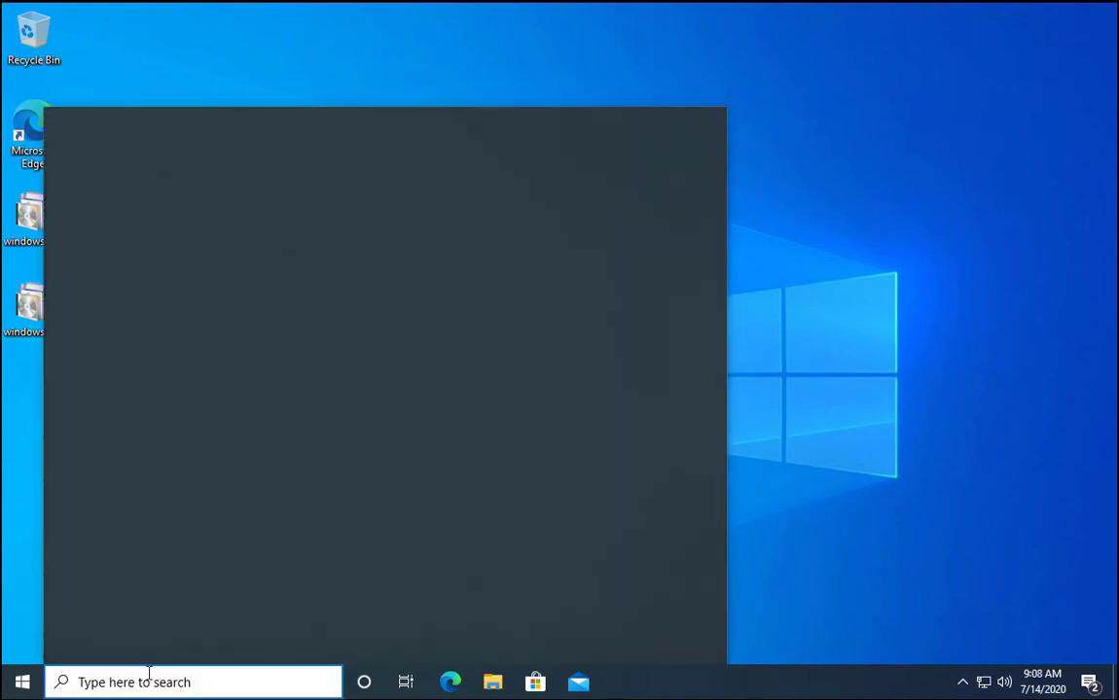
text(cmd)
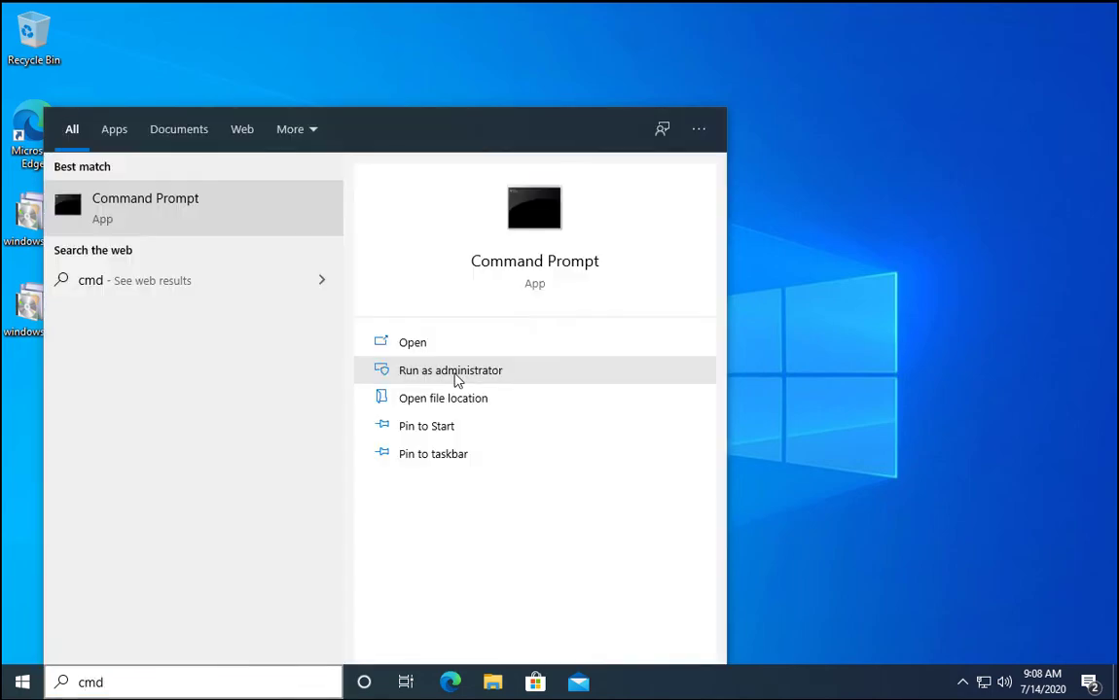
click(455, 370)
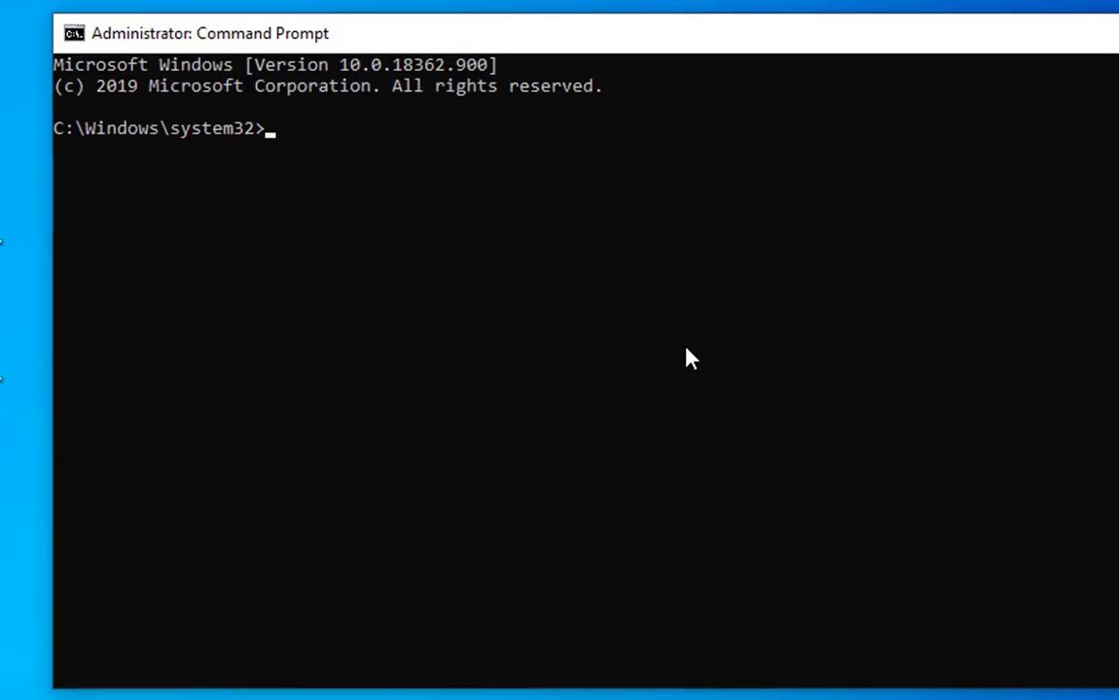
text(dism.exe /online)
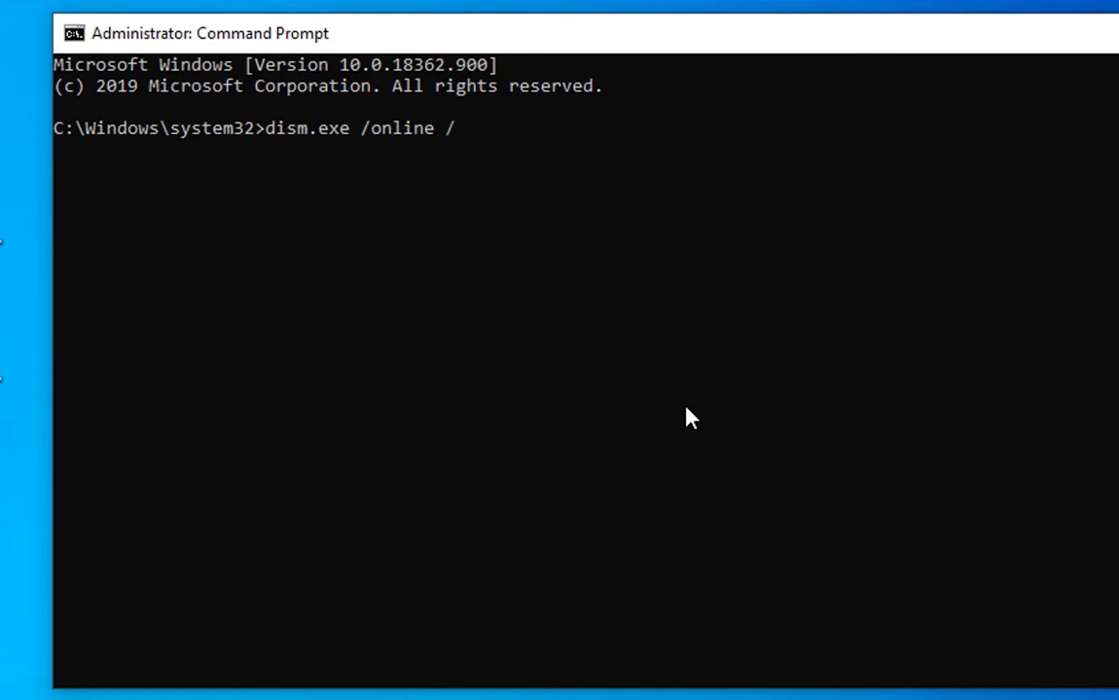
text( /cleanup-)
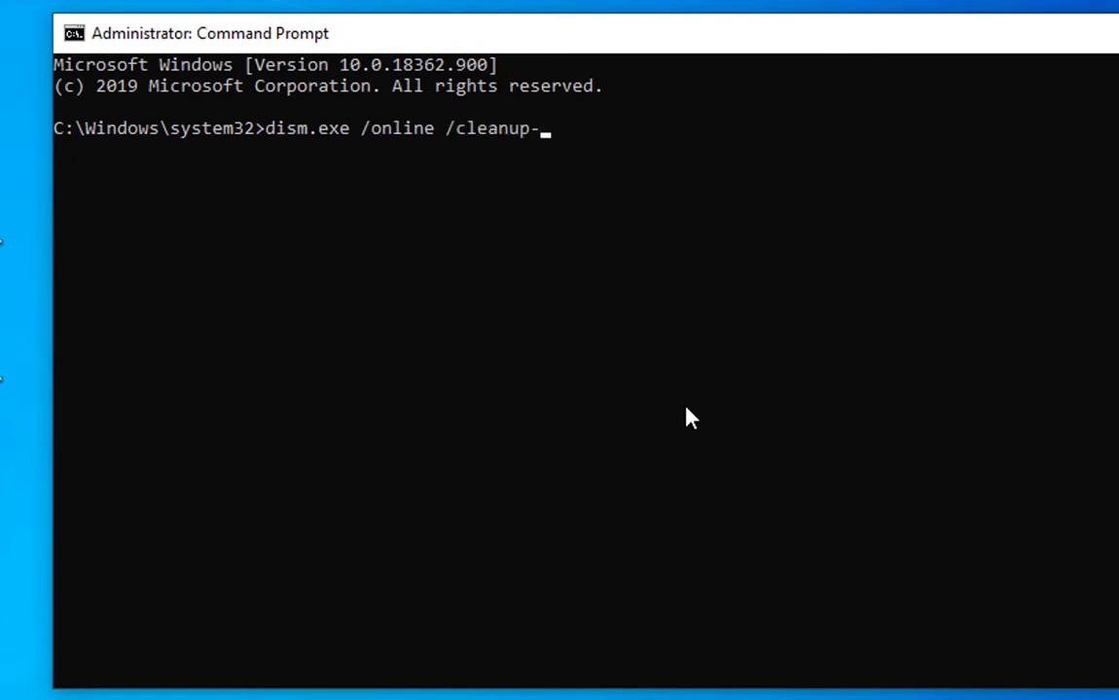
text(image /restorehealth)
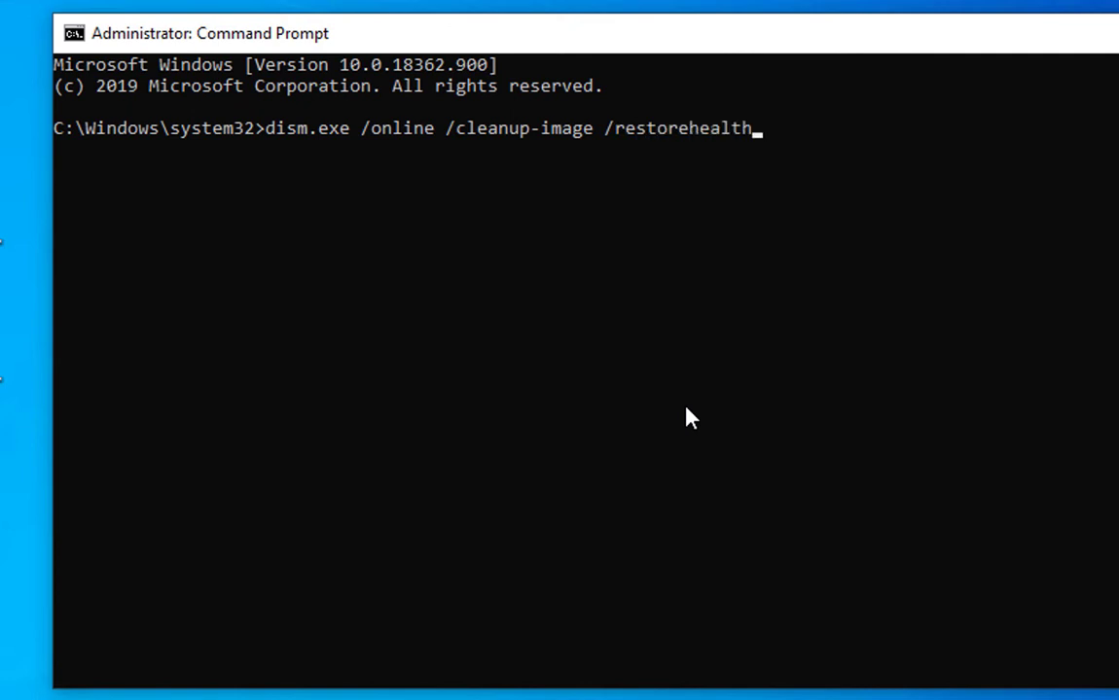
Execute the dism.exe /online /cleanup-image /restorehealth command.
key(Return)
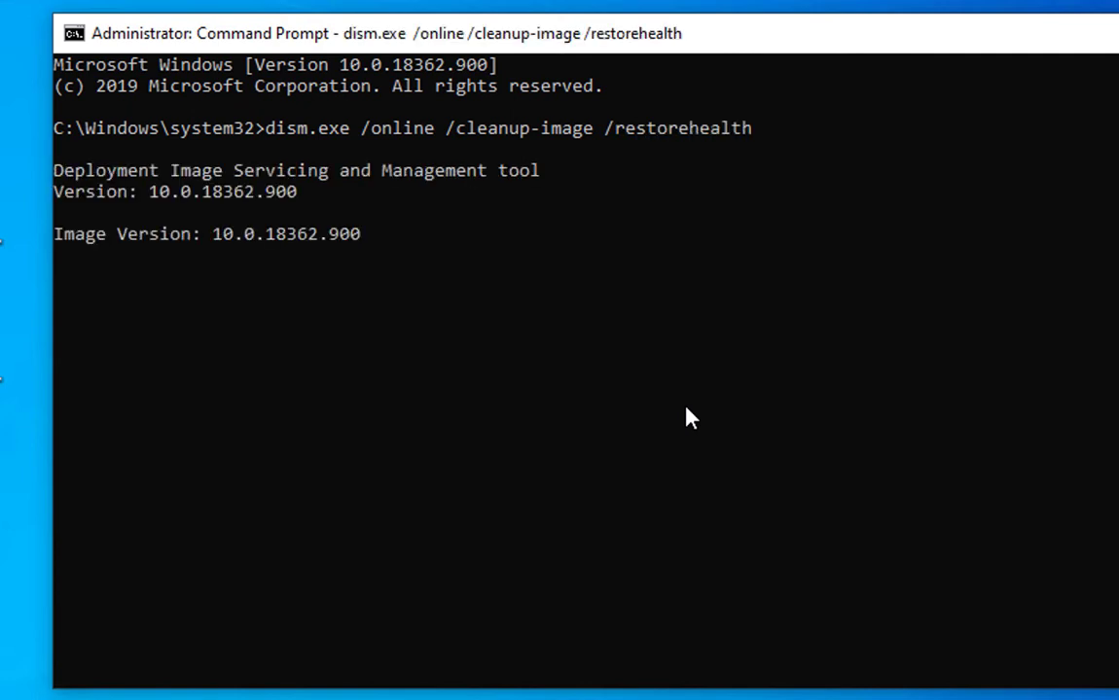